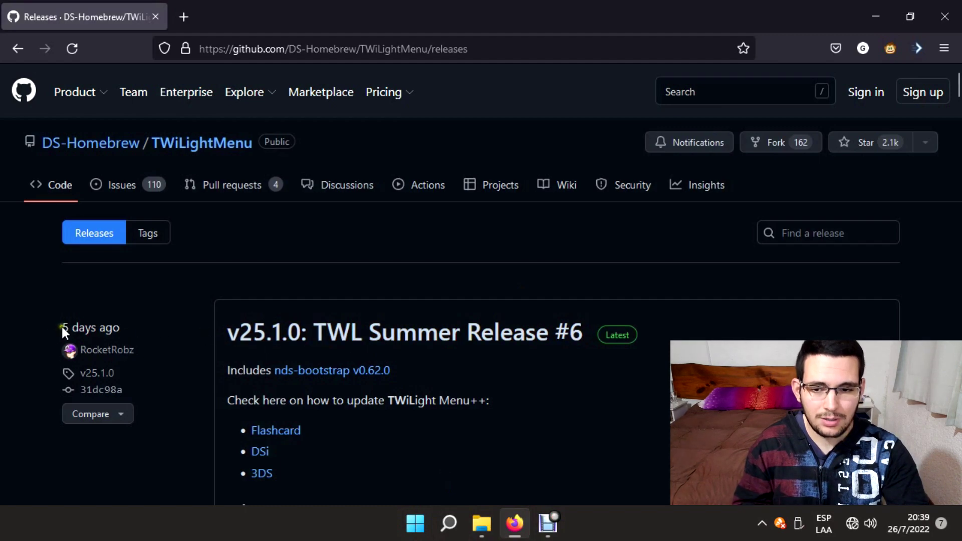
drag(149, 324, 645, 316)
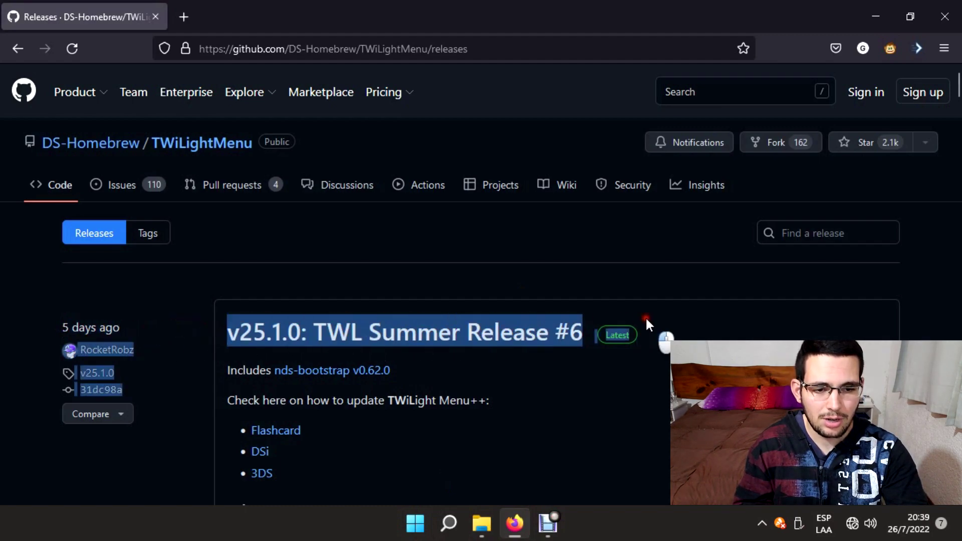
click(645, 317)
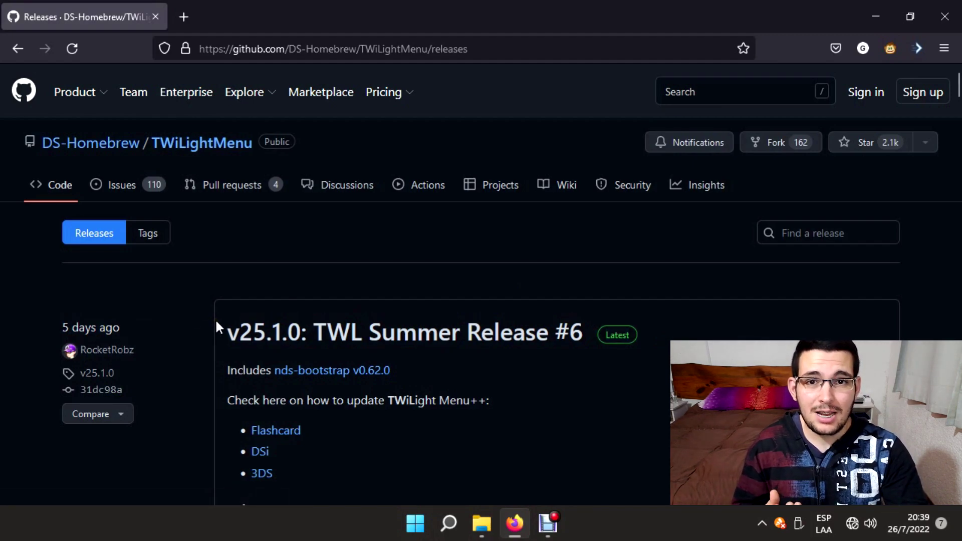
drag(219, 323, 646, 326)
click(645, 321)
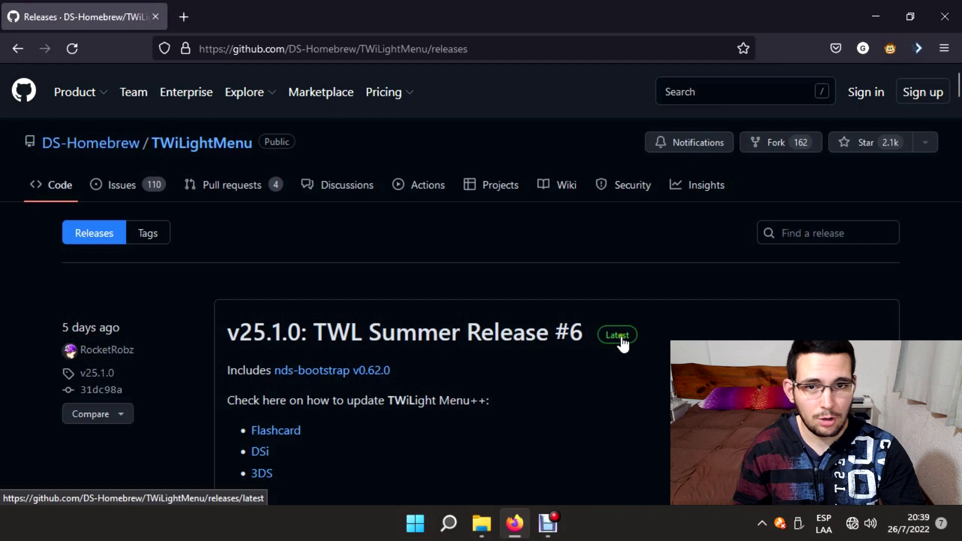
Download TWiLightMenu.7z from the v25.1.0 release assets, save it to the desktop, and close the browser.
scroll(596, 430, down, 3)
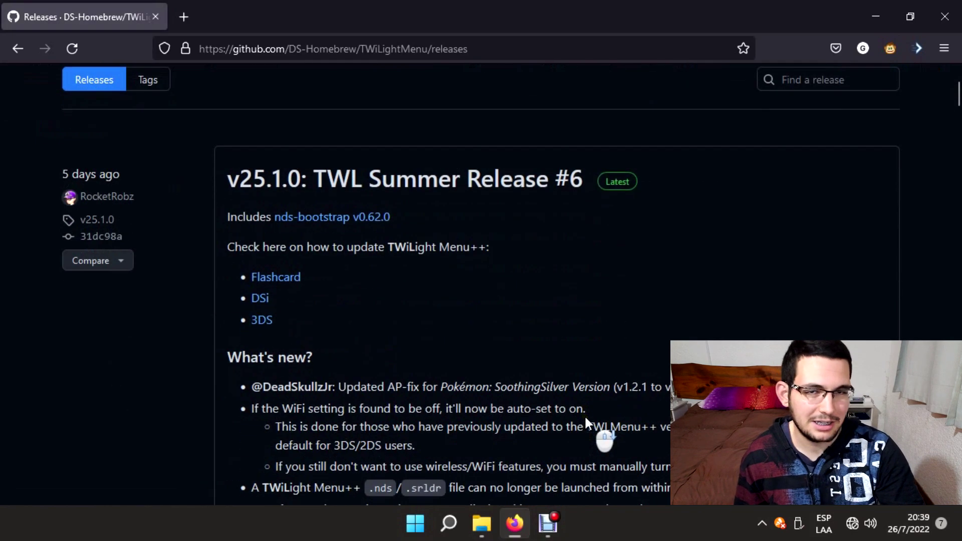
middle_click(201, 246)
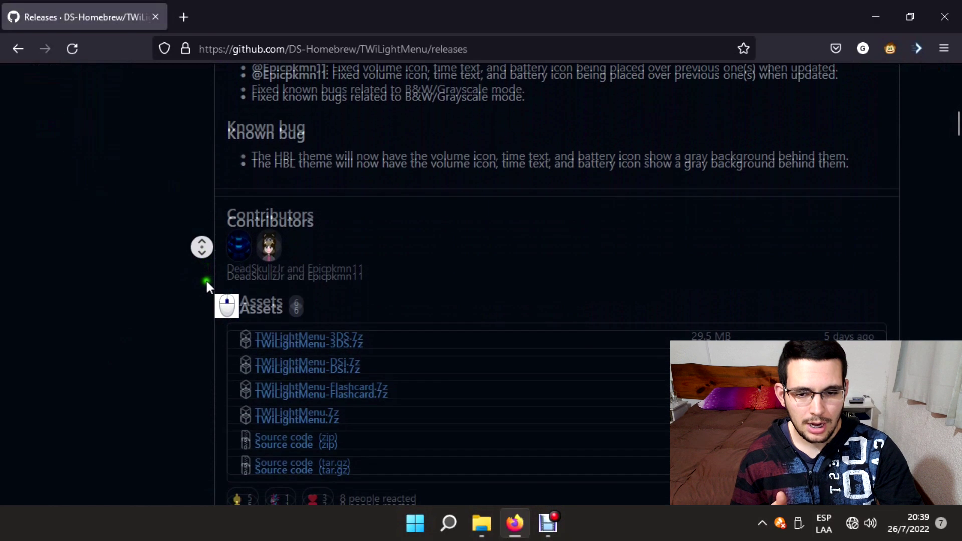
middle_click(205, 282)
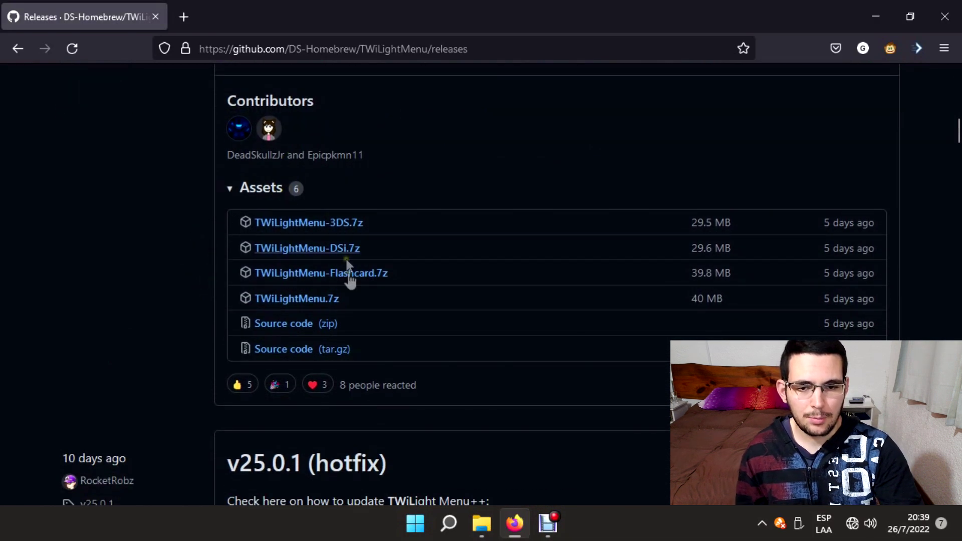
click(310, 299)
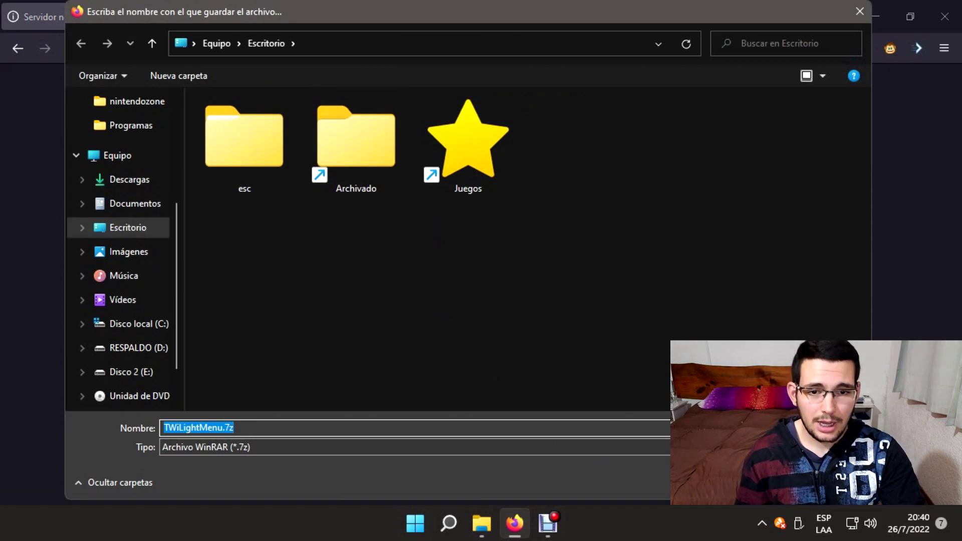
key(Return)
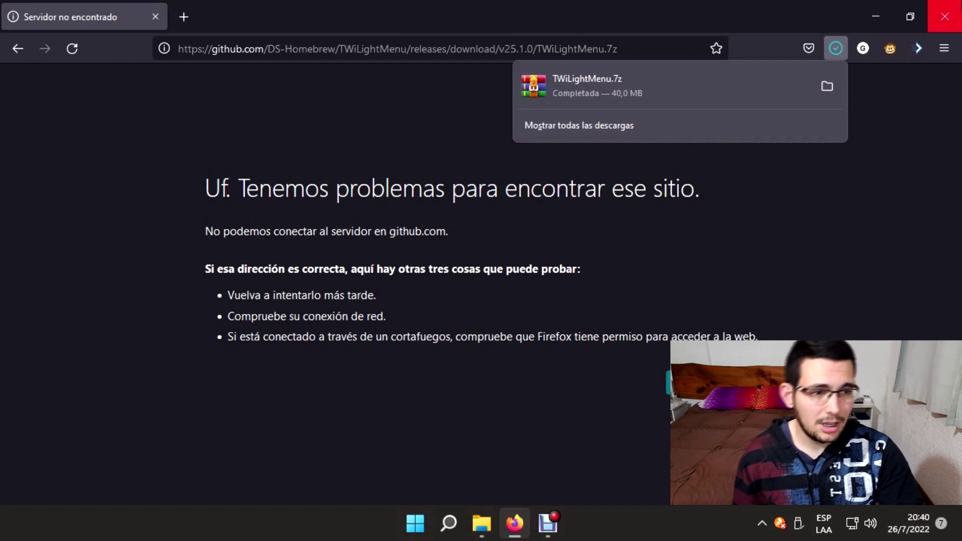
click(944, 17)
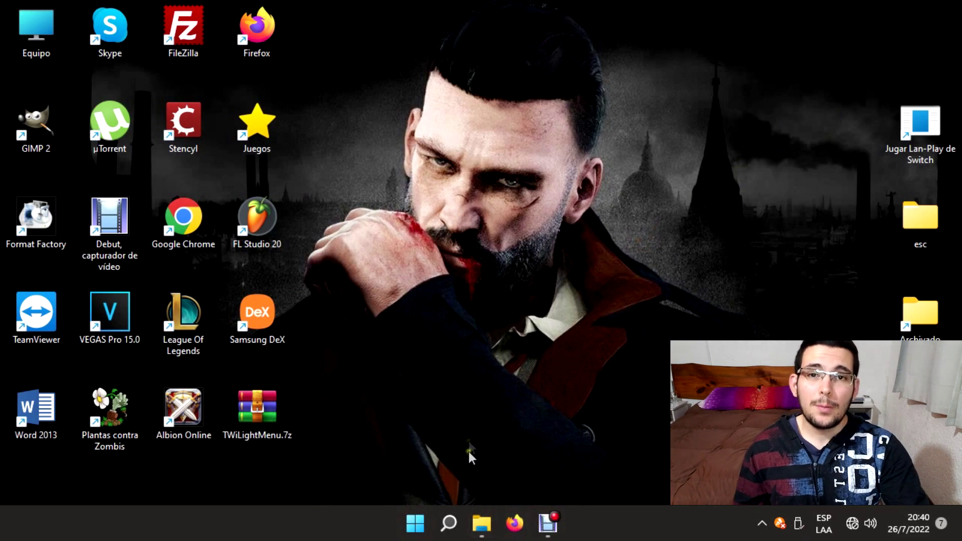
Open the SanDisk SD card of the moto e40 device in File Explorer.
click(481, 524)
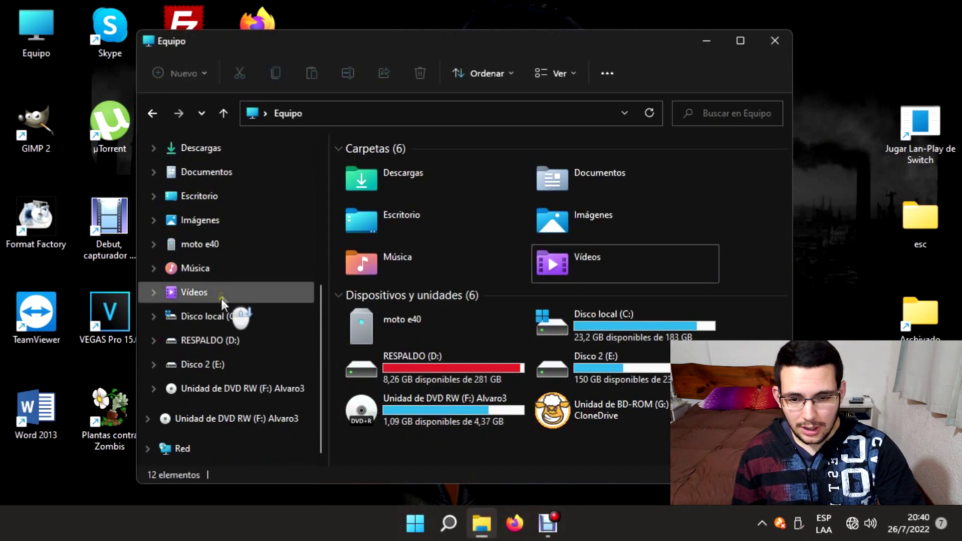
double_click(483, 323)
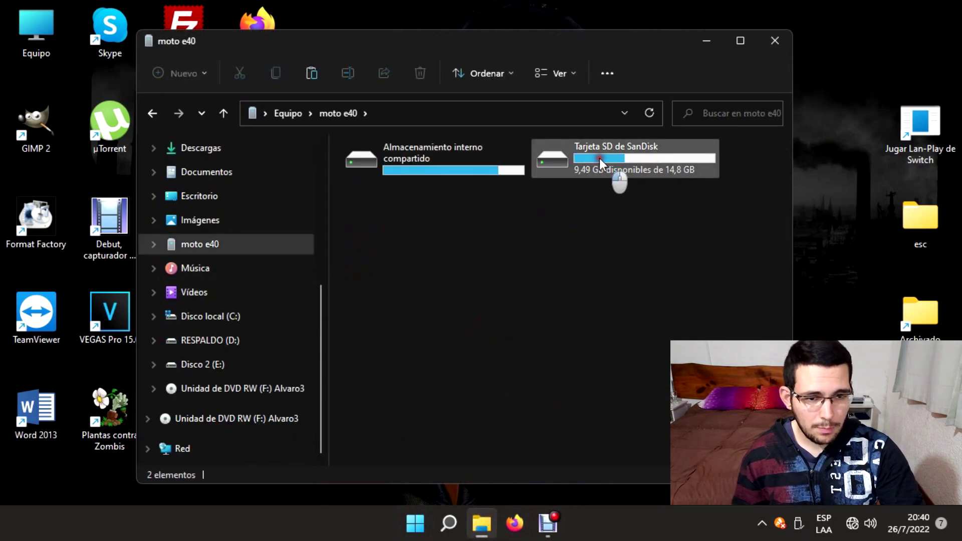
double_click(599, 159)
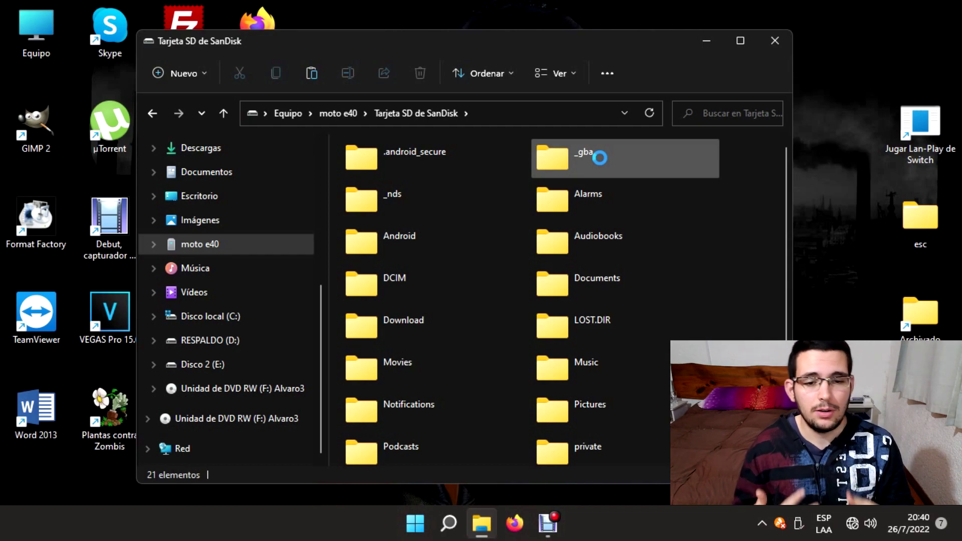
Permanently delete the _nds folder, BOOT.NDS and snemul.cfg from the SD card and check the remaining contents.
click(488, 210)
scroll(741, 304, down, 3)
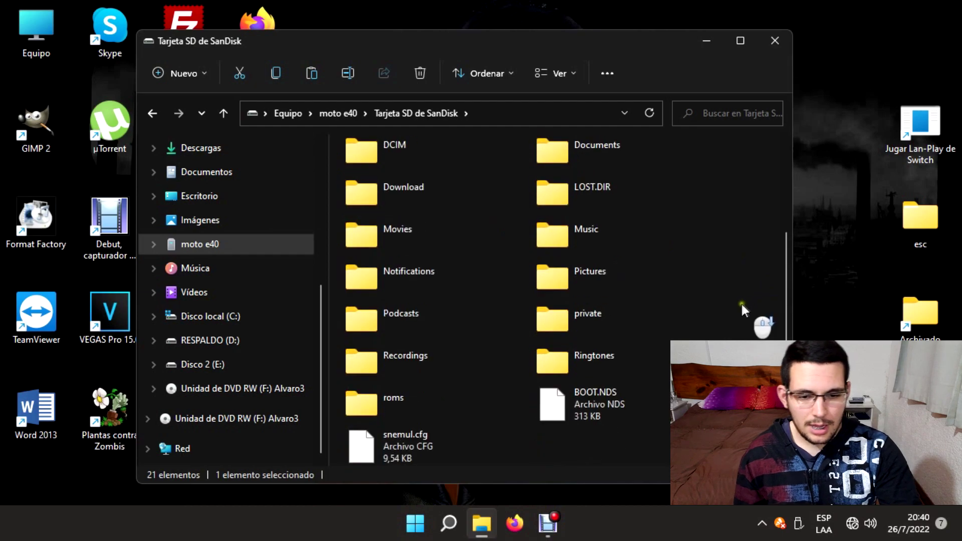
click(641, 414)
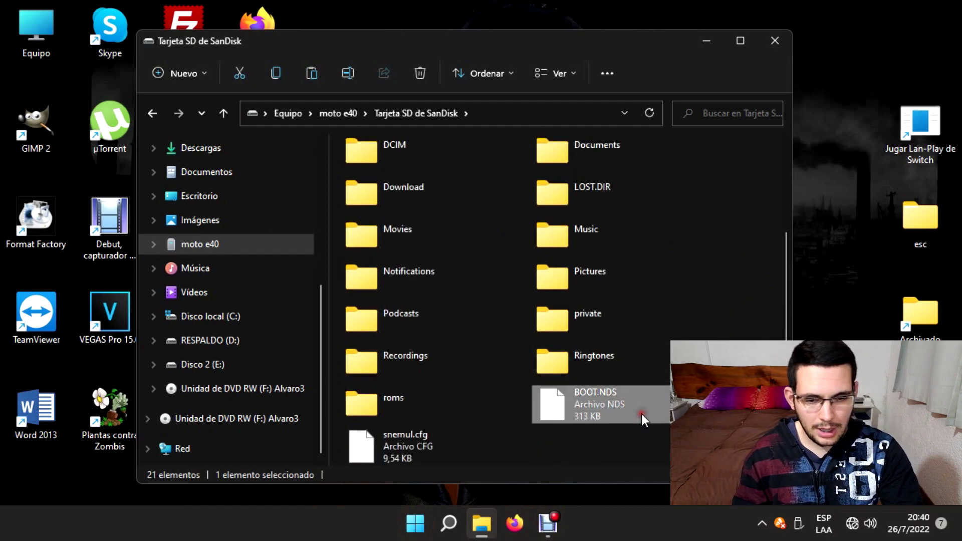
ctrl+click(413, 446)
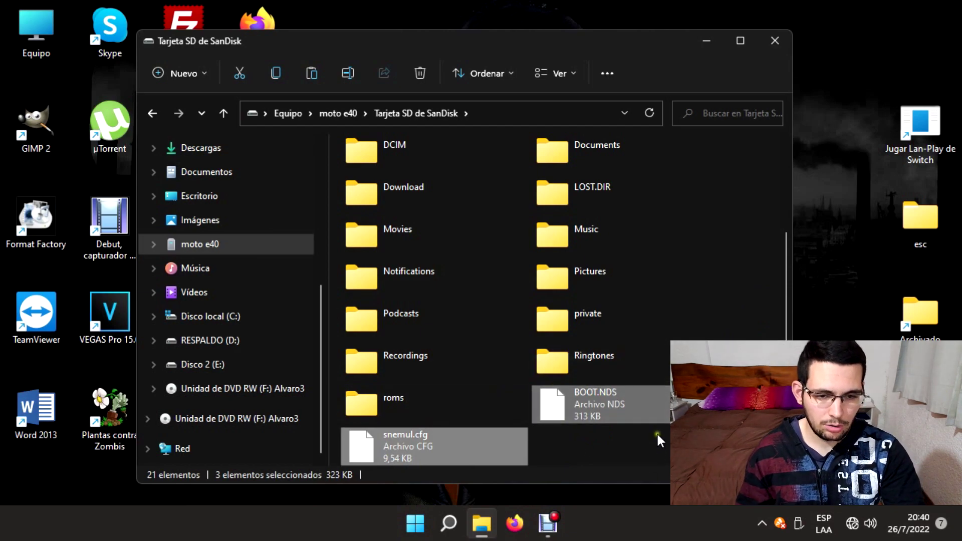
scroll(661, 444, up, 3)
scroll(509, 221, down, 3)
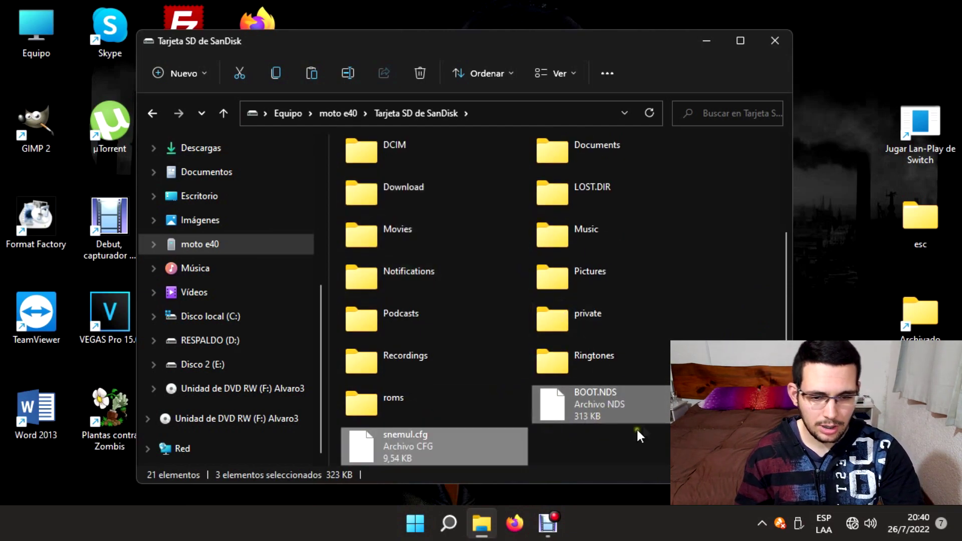
key(Delete)
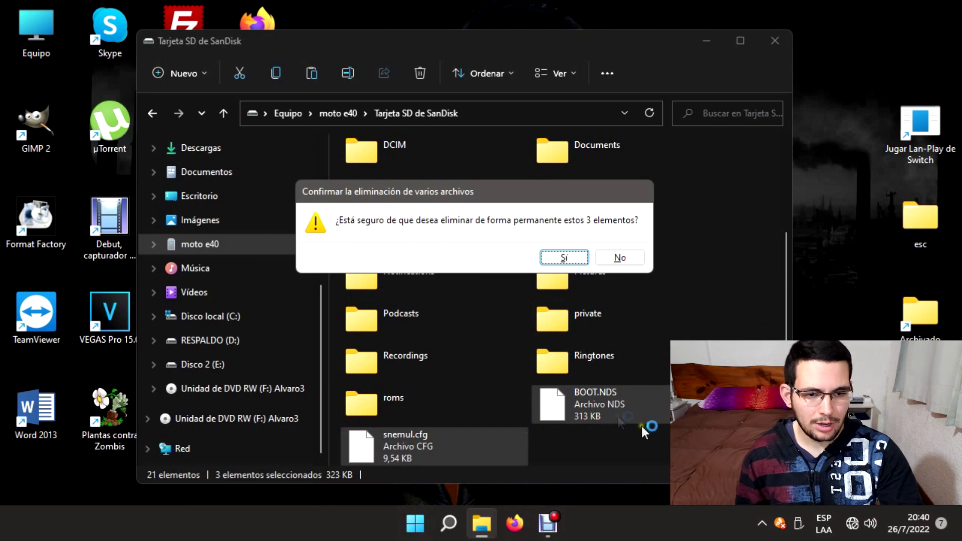
click(554, 258)
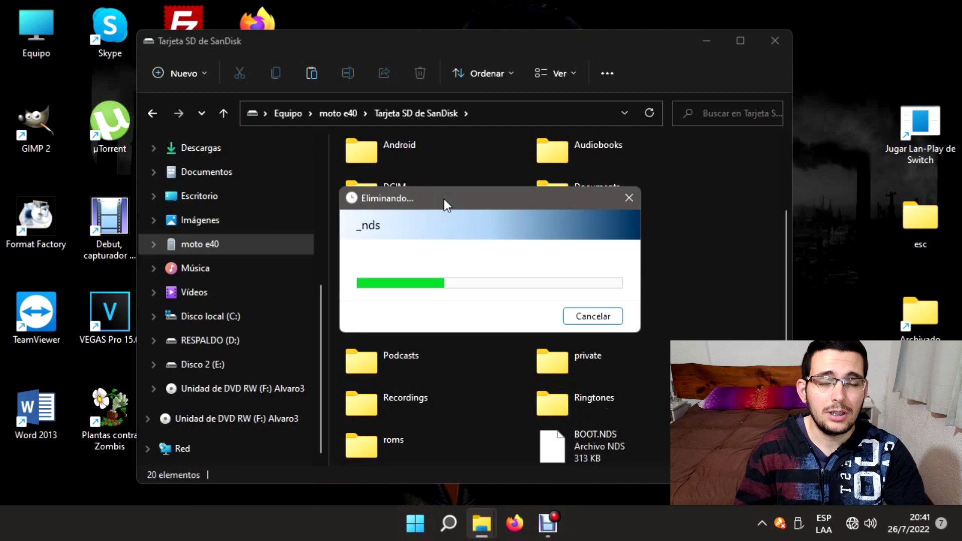
drag(443, 199, 542, 207)
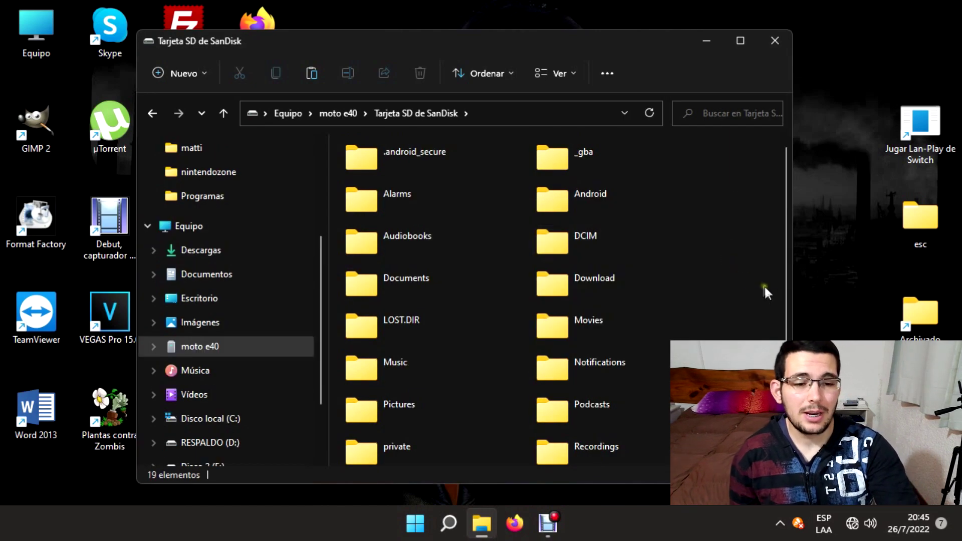
scroll(738, 312, down, 2)
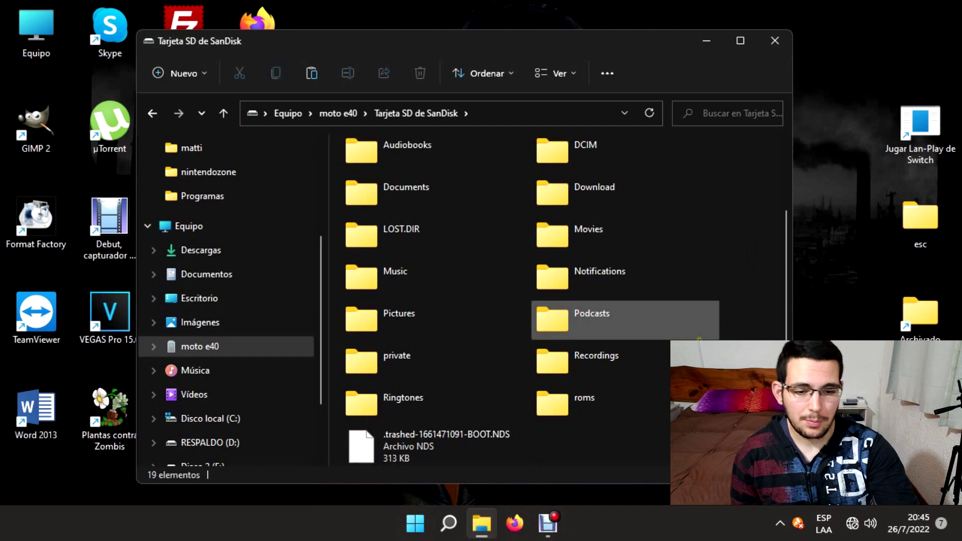
scroll(628, 317, up, 2)
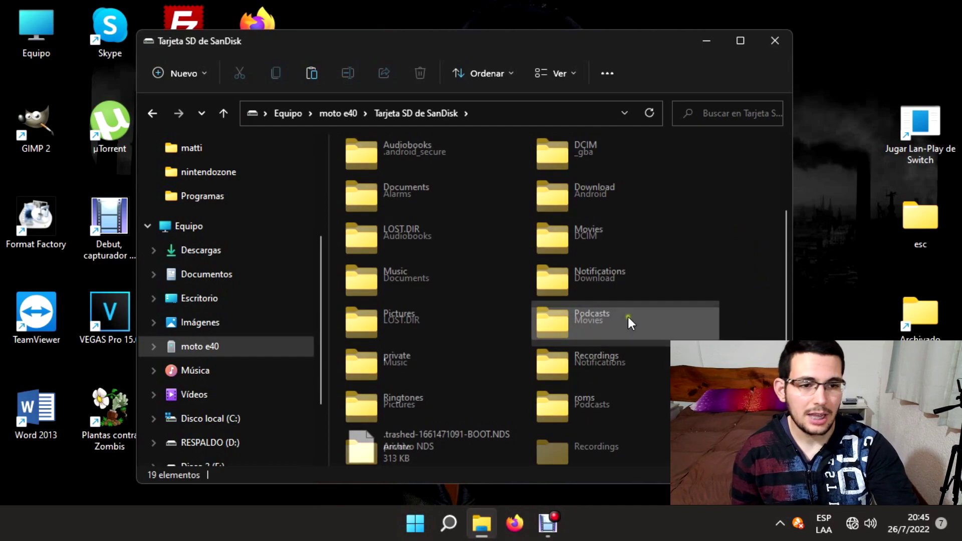
Open TWiLightMenu.7z from the desktop in WinRAR and move its window aside to leave desktop space free.
click(703, 42)
drag(614, 146, 489, 276)
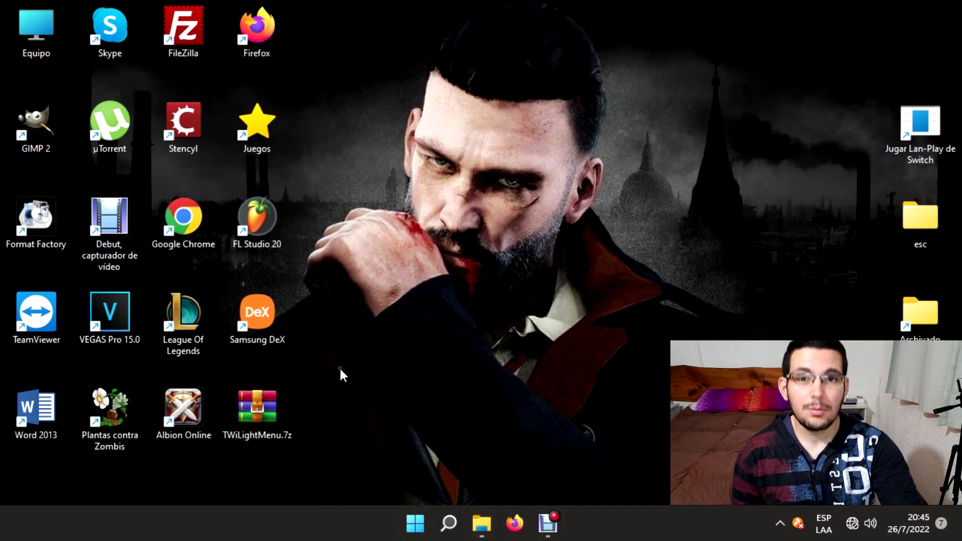
click(286, 416)
double_click(287, 416)
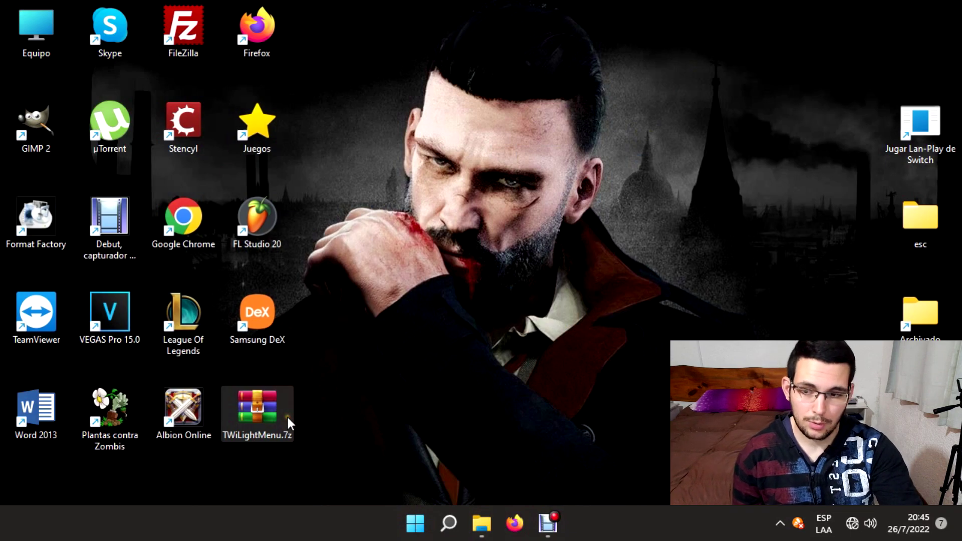
drag(345, 79, 674, 78)
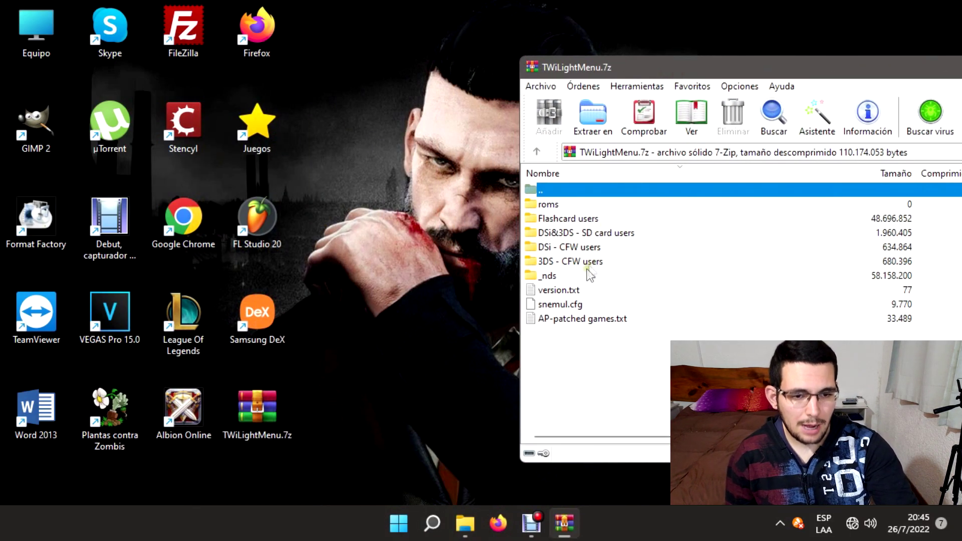
Extract the _nds folder and snemul.cfg from the root of the archive to the desktop.
drag(558, 277, 356, 186)
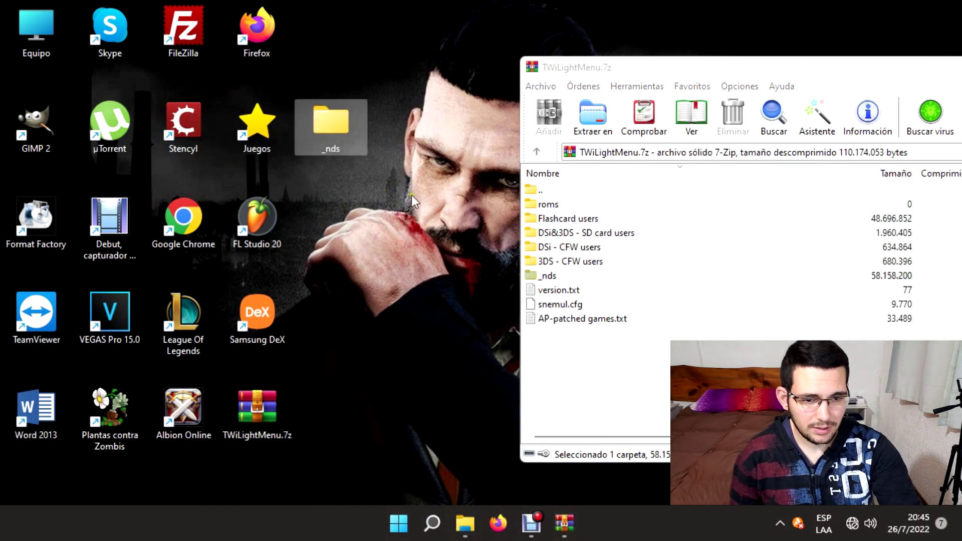
drag(558, 304, 329, 202)
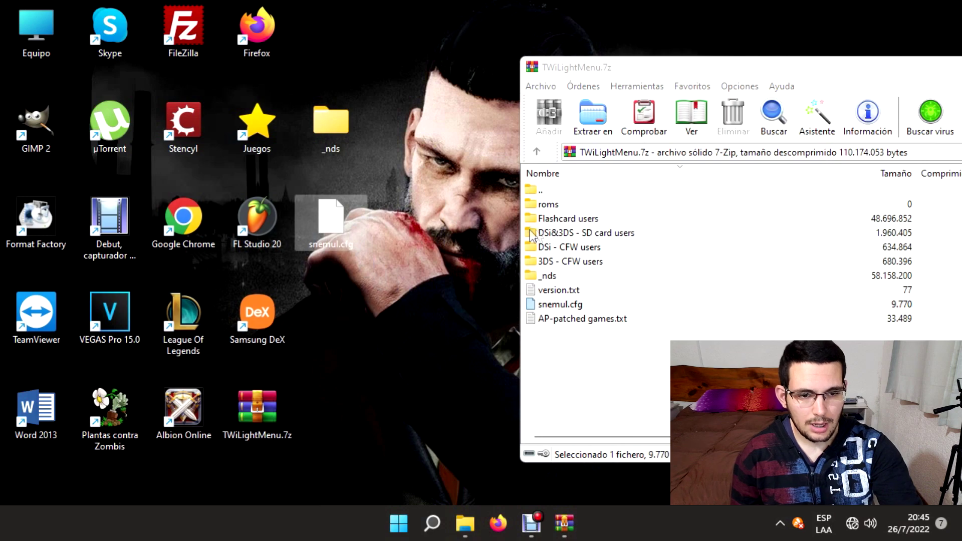
click(461, 284)
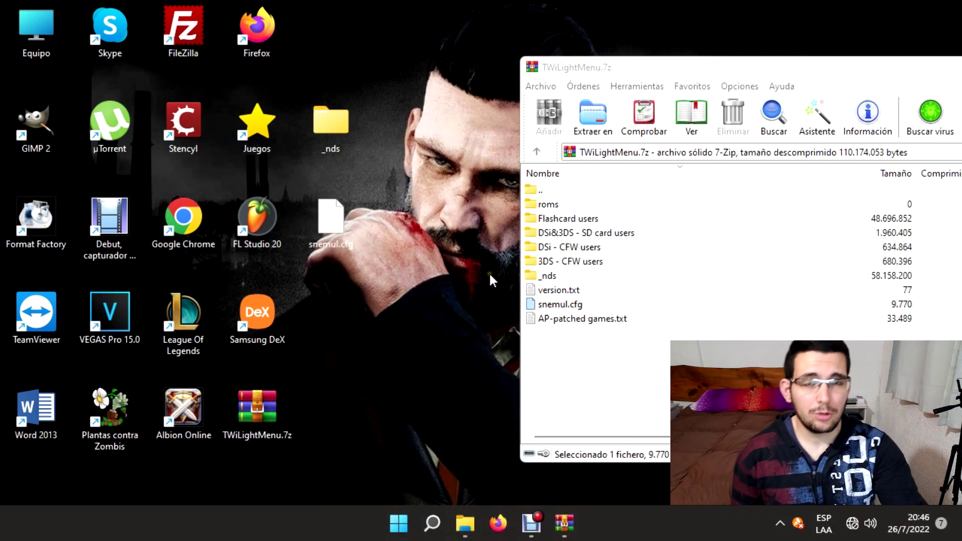
Extract BOOT.NDS from the archive's "DSi&3DS - SD card users" folder to the desktop.
double_click(575, 235)
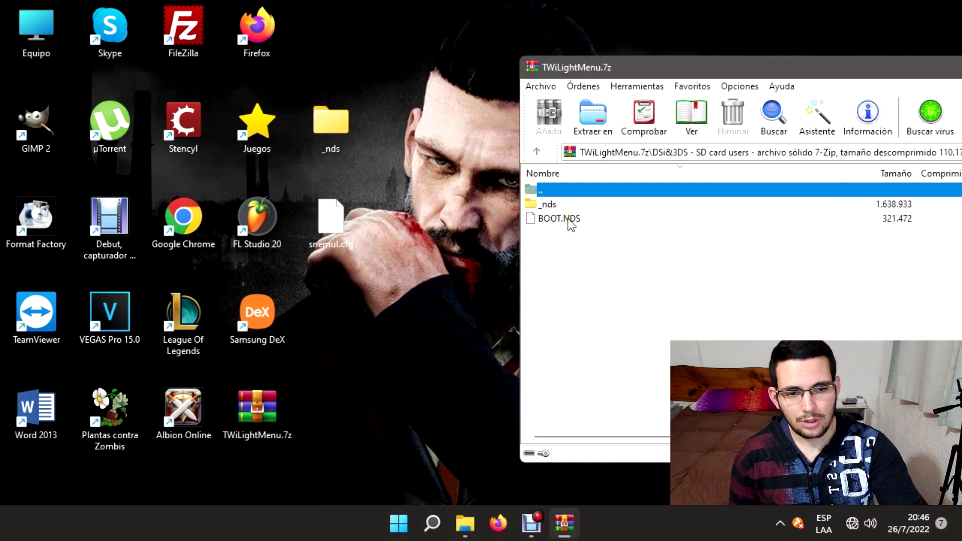
drag(571, 224, 331, 304)
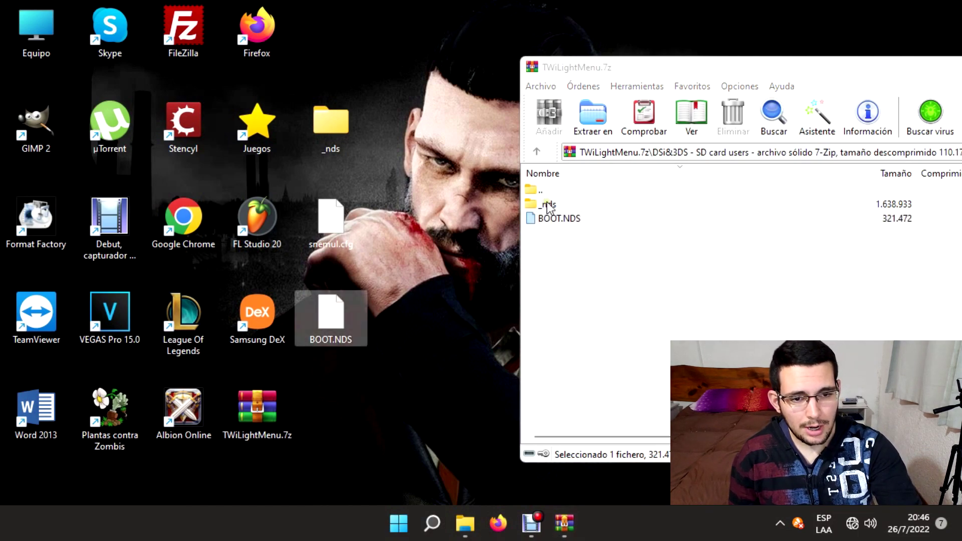
click(573, 248)
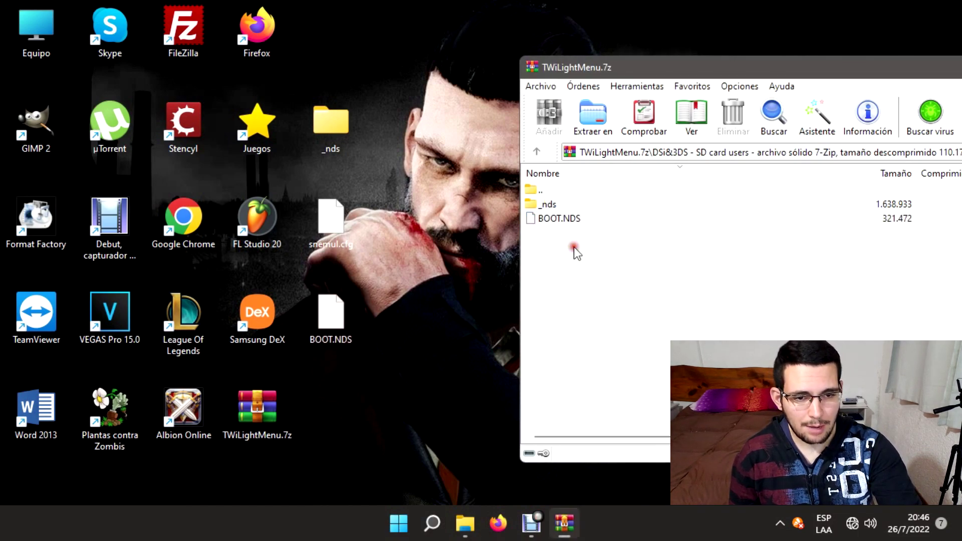
Open the _nds folder inside "DSi&3DS - SD card users" and the extracted desktop _nds folder, placing both windows side by side.
double_click(558, 206)
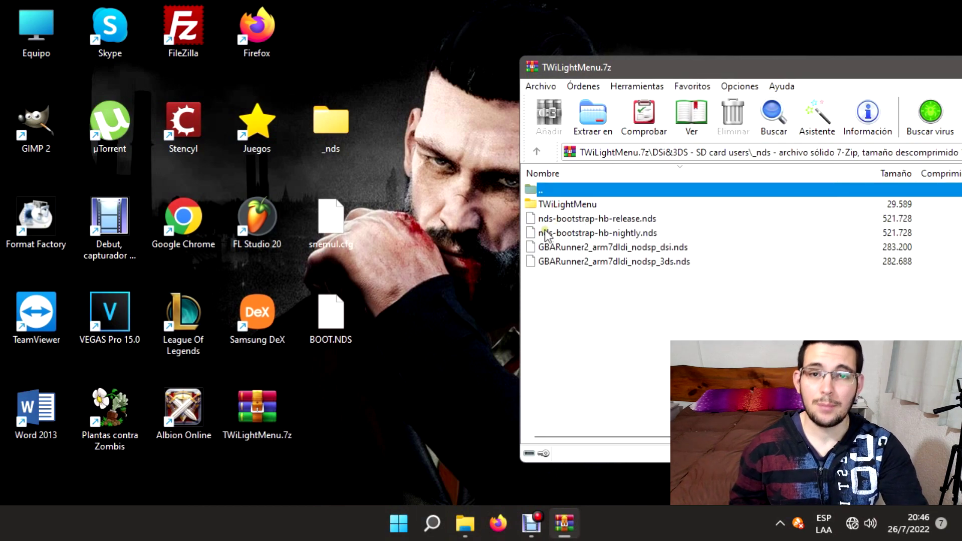
click(435, 180)
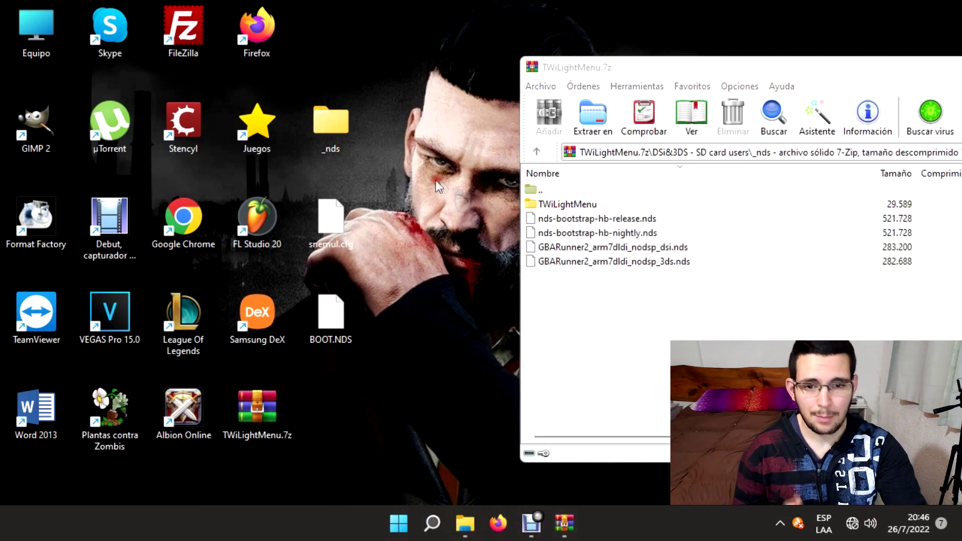
double_click(342, 133)
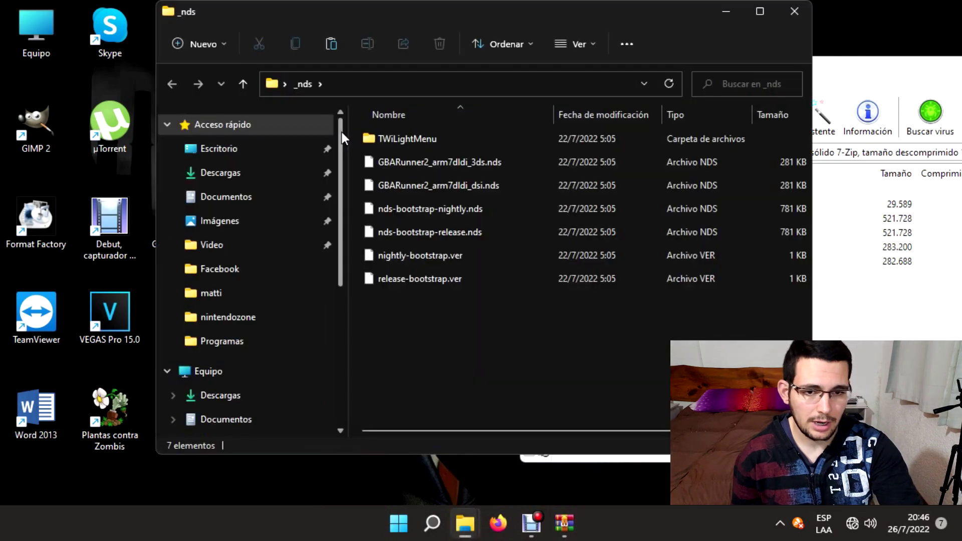
drag(157, 1, 221, 95)
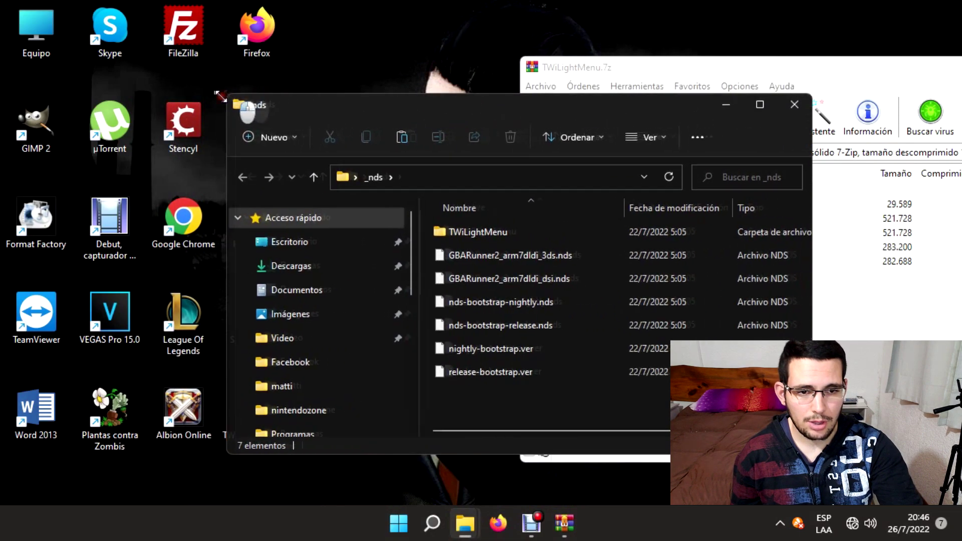
drag(383, 106, 197, 104)
click(582, 333)
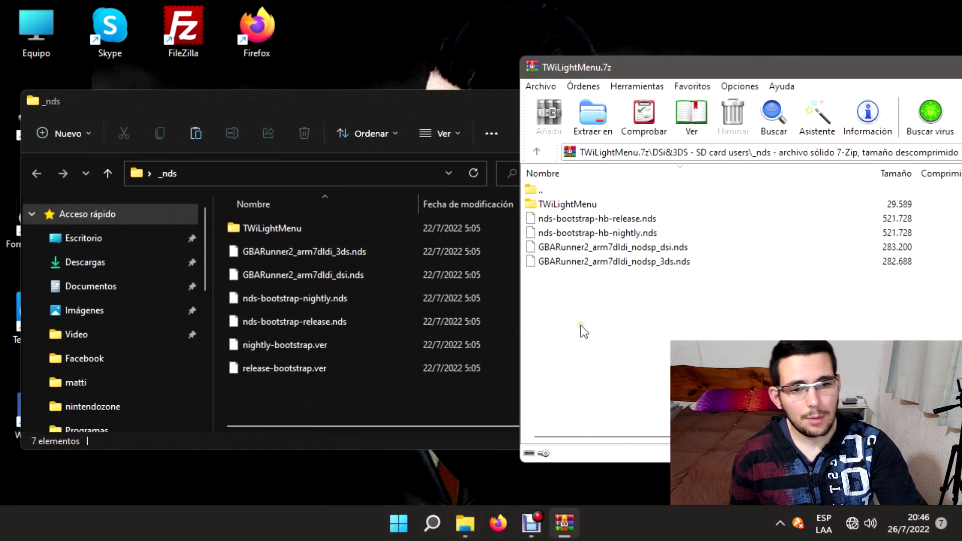
Extract the four .nds files from the archive's "DSi&3DS - SD card users\_nds" folder into the desktop _nds folder.
drag(637, 342, 390, 394)
scroll(481, 373, down, 2)
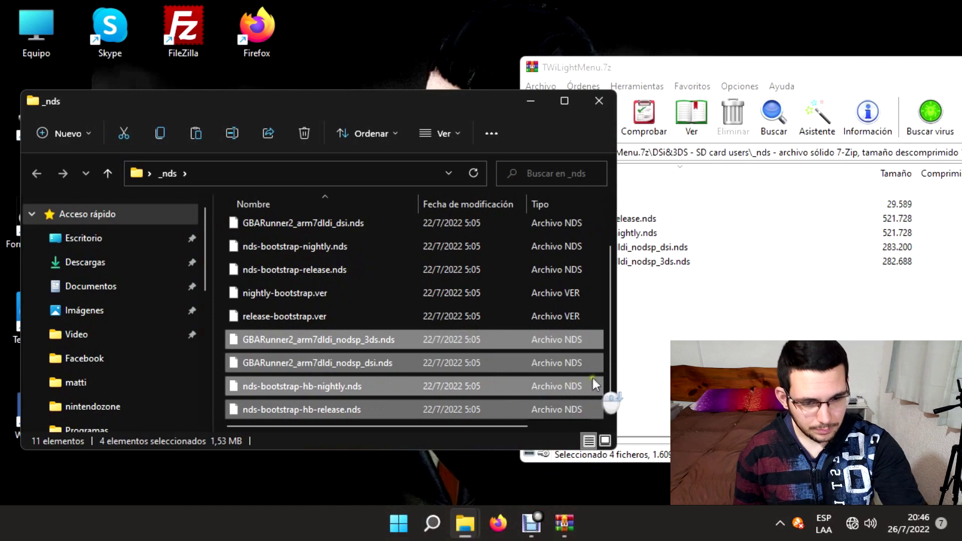
scroll(591, 385, up, 2)
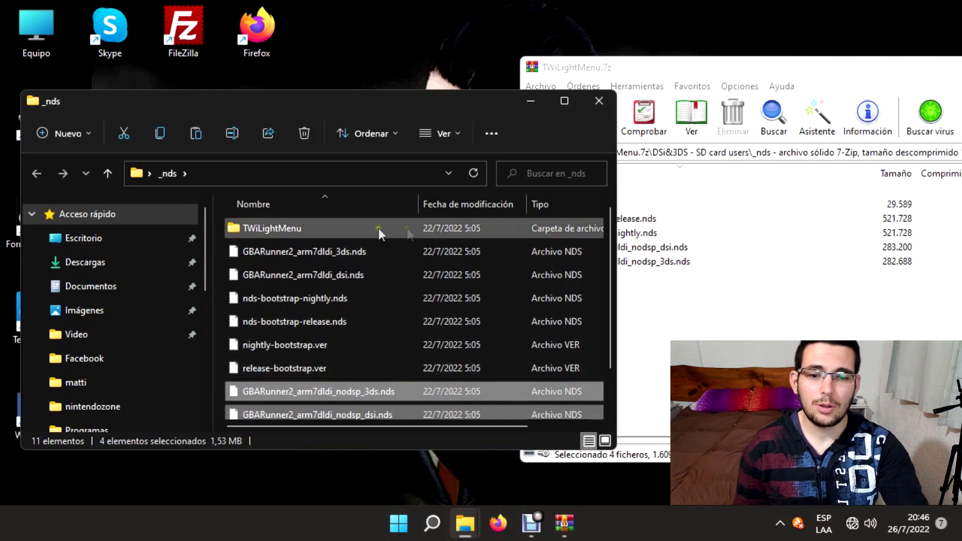
Extract the unlaunch folder from the archive's TWiLightMenu subfolder into the TWiLightMenu folder inside the desktop _nds folder.
double_click(338, 227)
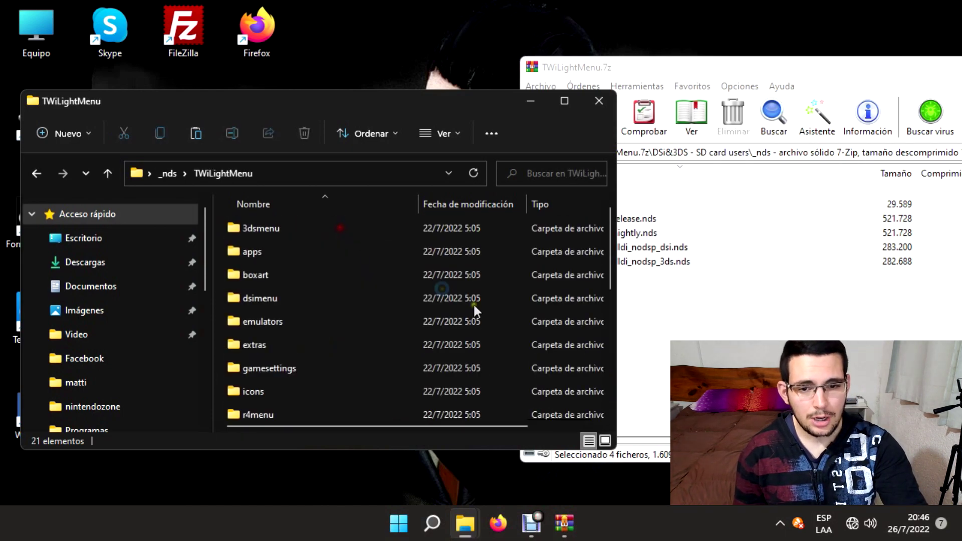
double_click(594, 205)
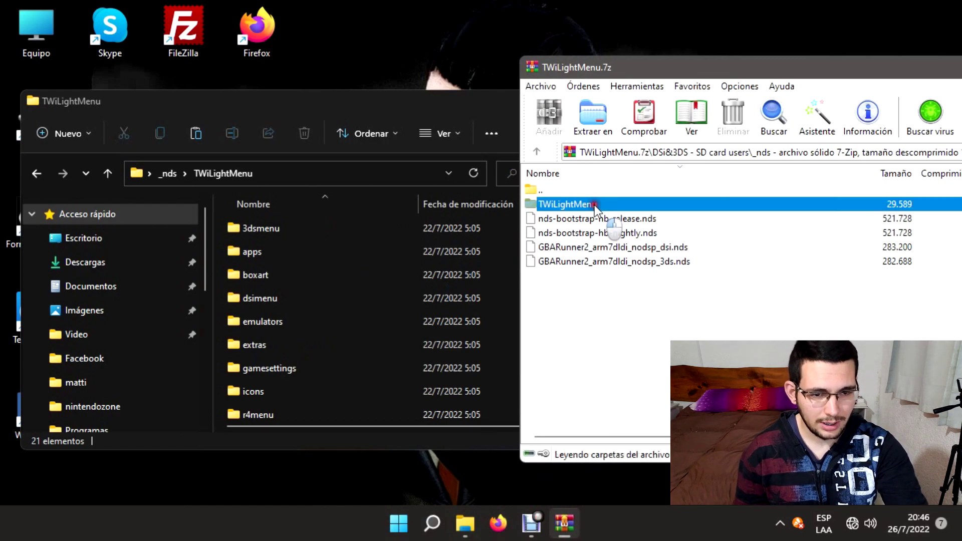
drag(561, 63, 690, 58)
scroll(568, 270, down, 1)
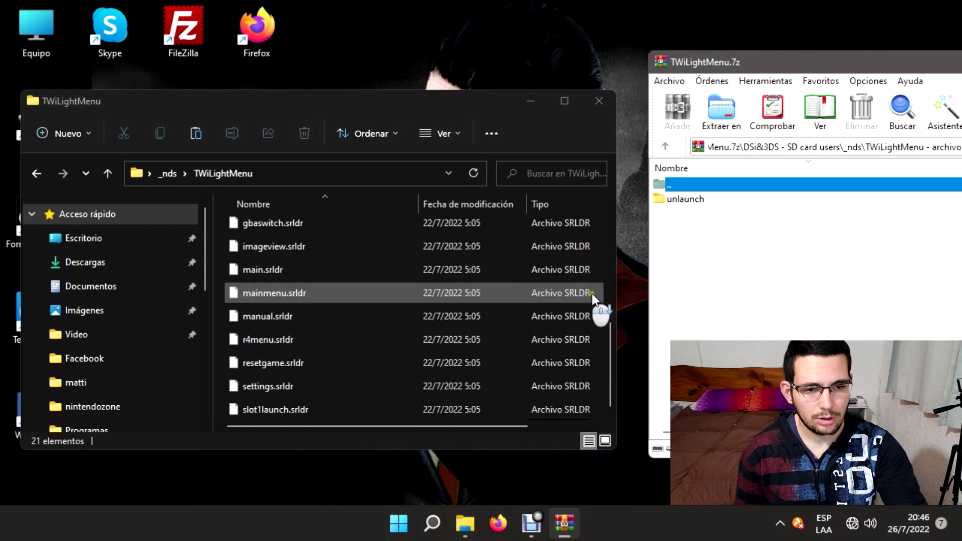
drag(716, 203, 604, 307)
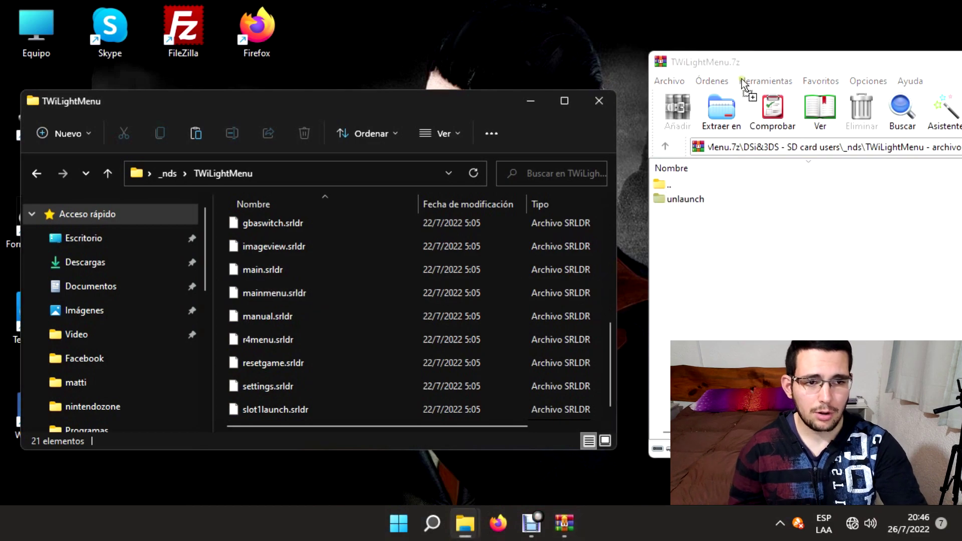
Close the desktop _nds folder window and return to the root of the TWiLightMenu.7z archive.
drag(746, 60, 364, 70)
click(282, 151)
drag(208, 100, 342, 93)
click(311, 170)
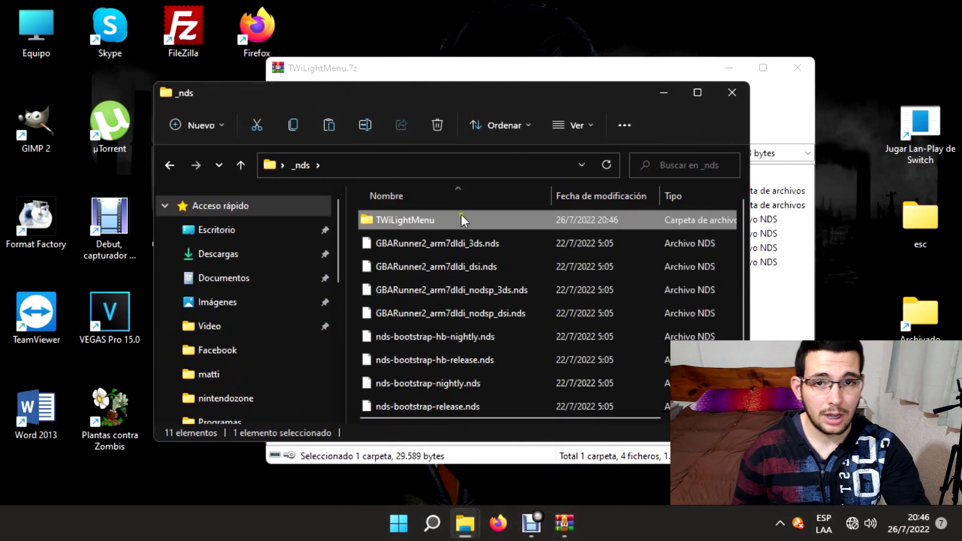
click(734, 96)
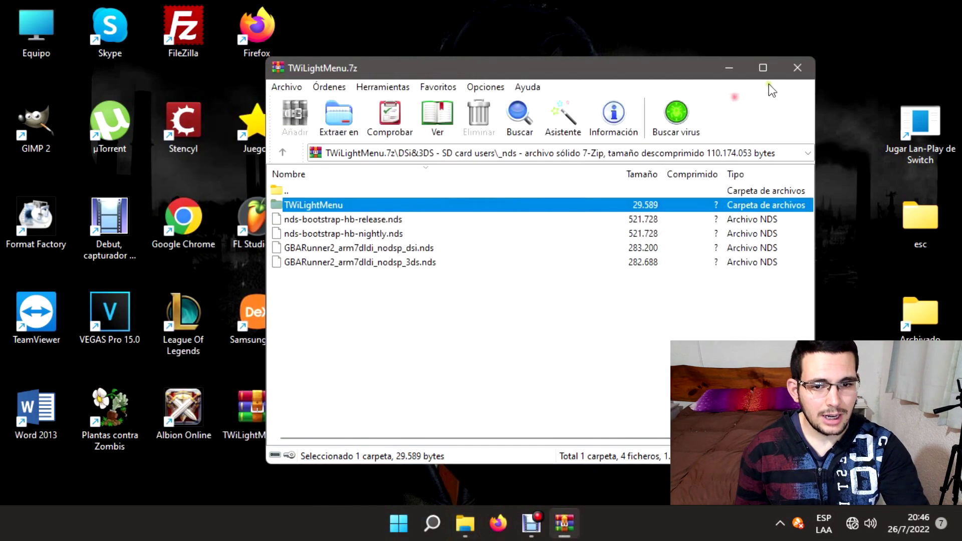
click(282, 153)
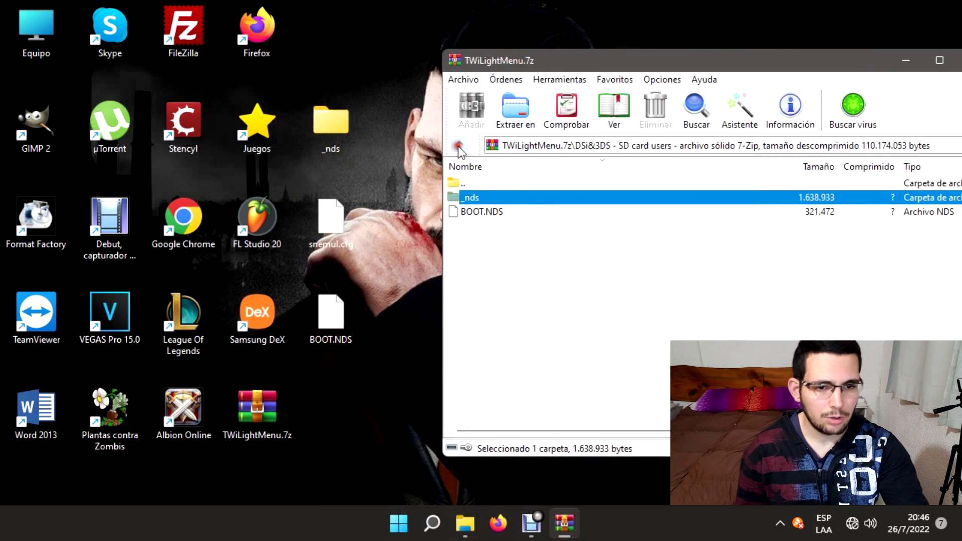
click(458, 145)
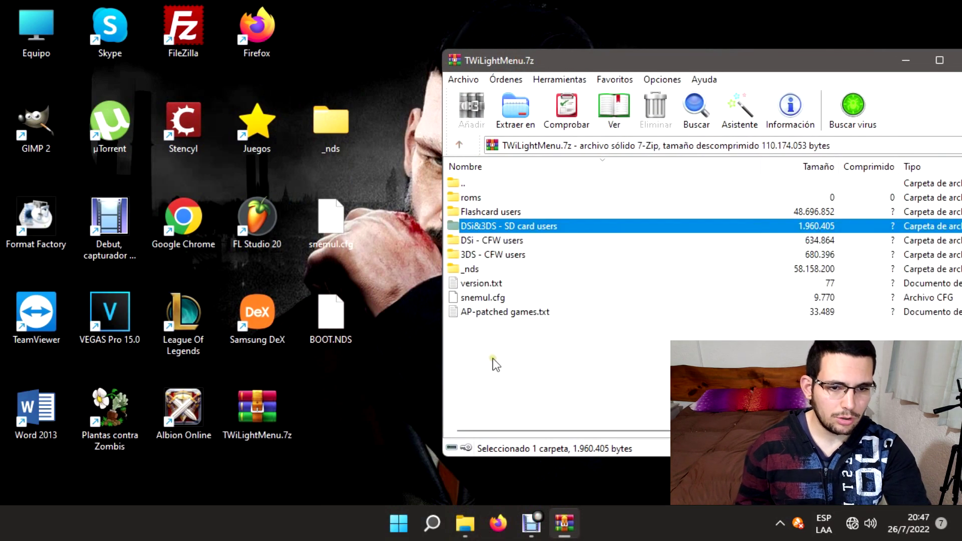
Extract the title and hiya folders from the archive's "DSi - CFW users\SDNAND root" folder to the desktop.
click(580, 373)
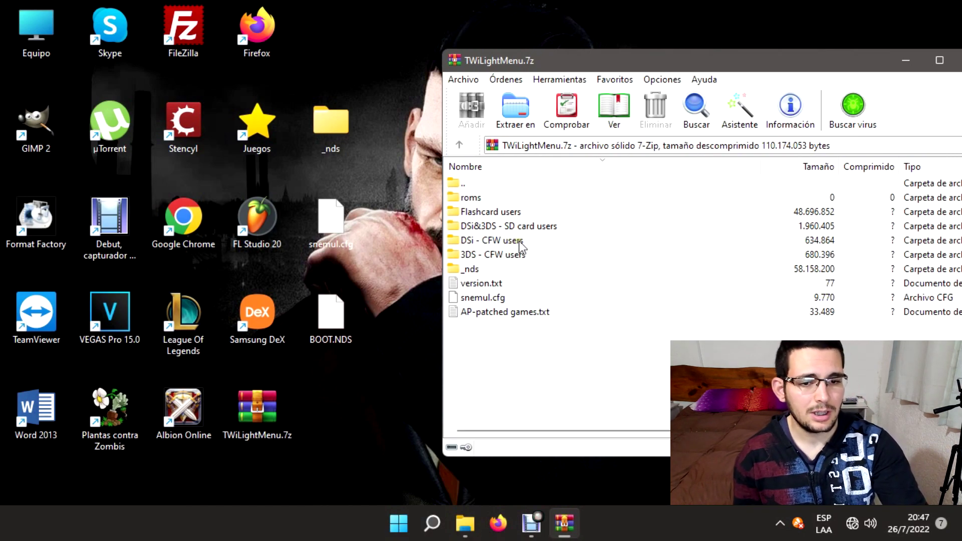
double_click(520, 242)
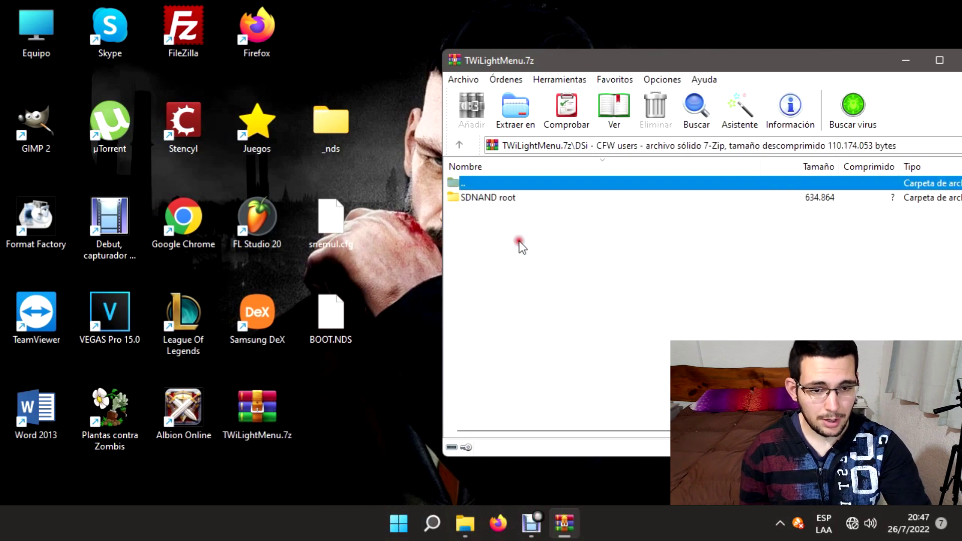
double_click(507, 198)
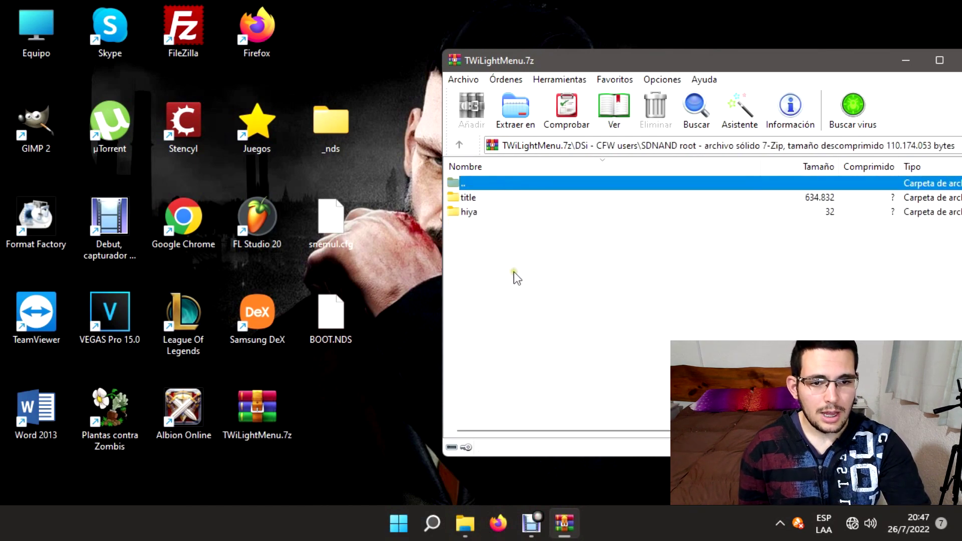
click(479, 213)
ctrl+click(473, 202)
drag(477, 199, 335, 46)
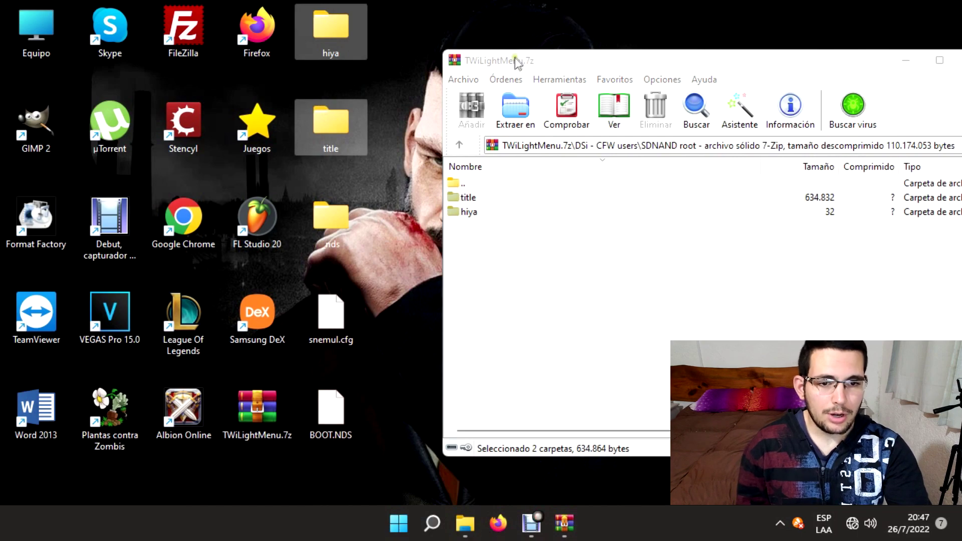
Return to the root of the archive and close TWiLightMenu.7z.
click(466, 146)
click(467, 147)
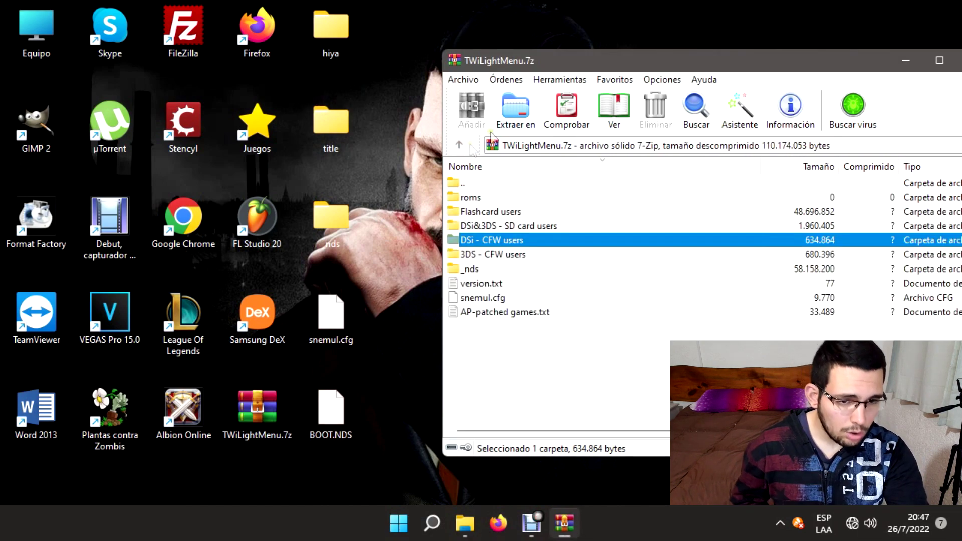
drag(550, 61, 353, 63)
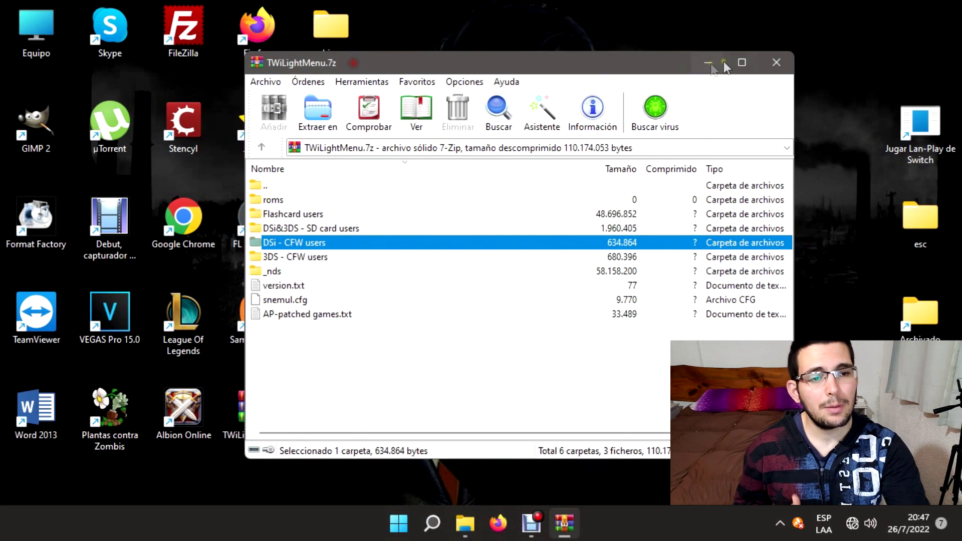
click(776, 63)
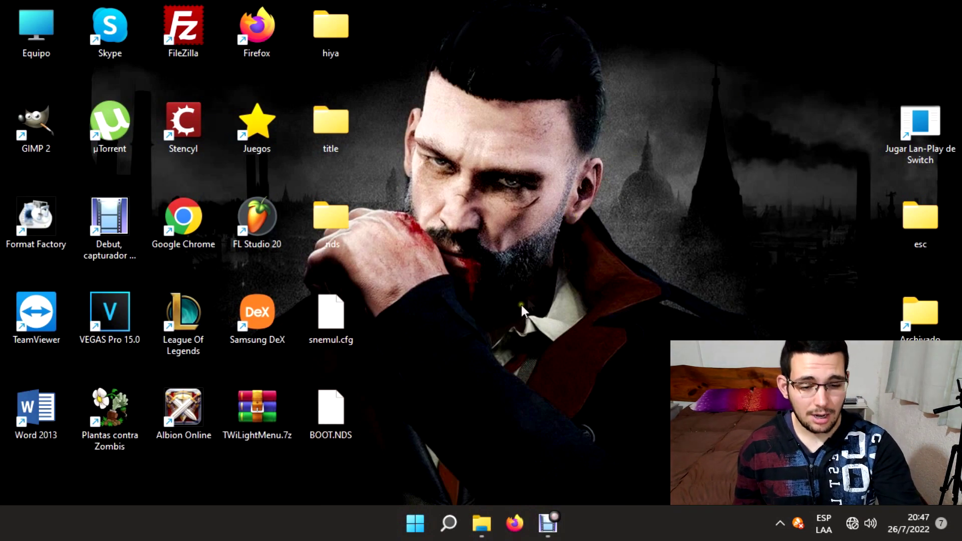
Copy hiya, title, _nds, snemul.cfg and BOOT.NDS from the desktop to the root of the SanDisk SD card.
click(481, 523)
drag(476, 45, 779, 31)
drag(368, 482, 336, 10)
drag(551, 30, 477, 38)
drag(326, 32, 801, 320)
scroll(802, 321, down, 2)
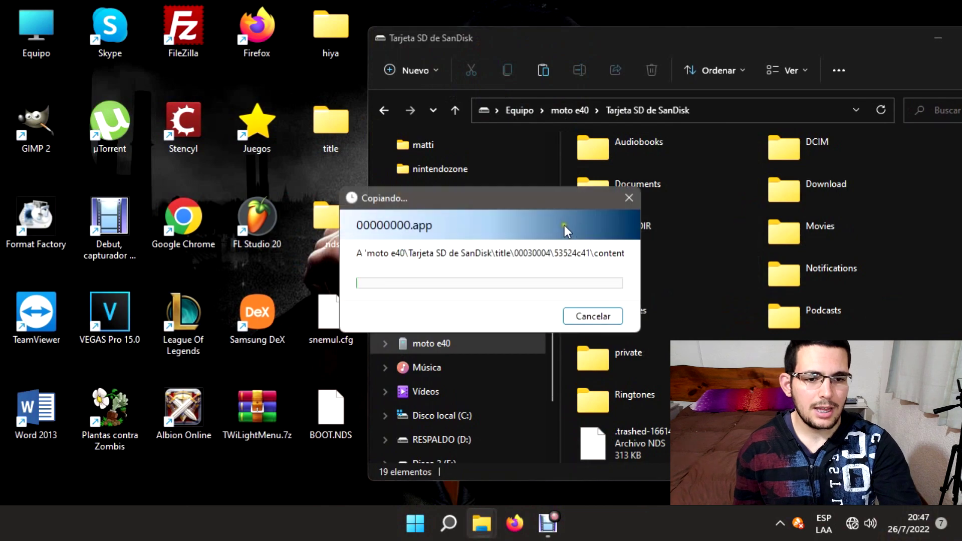
drag(522, 196, 478, 137)
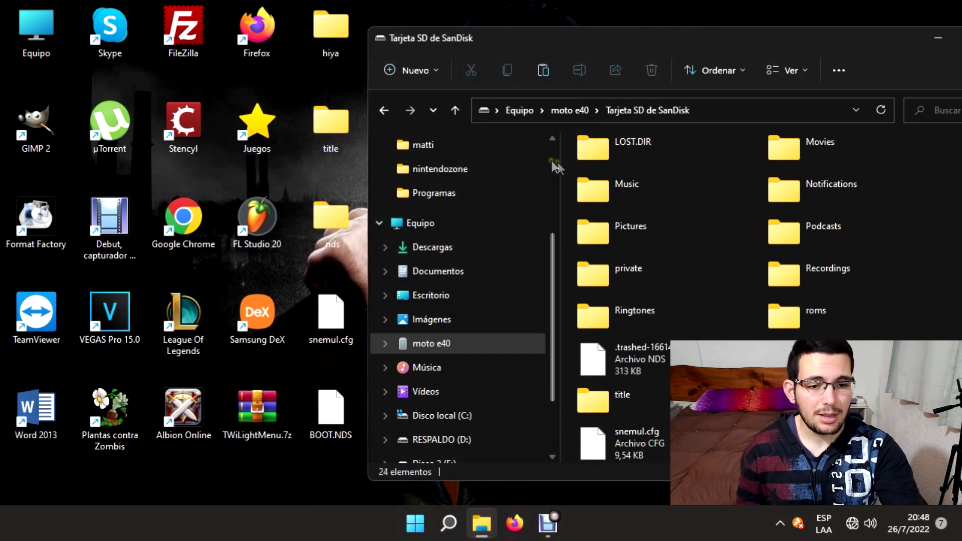
Close the SD card window and delete the extracted hiya, title, _nds, snemul.cfg and BOOT.NDS from the desktop.
drag(578, 34, 422, 28)
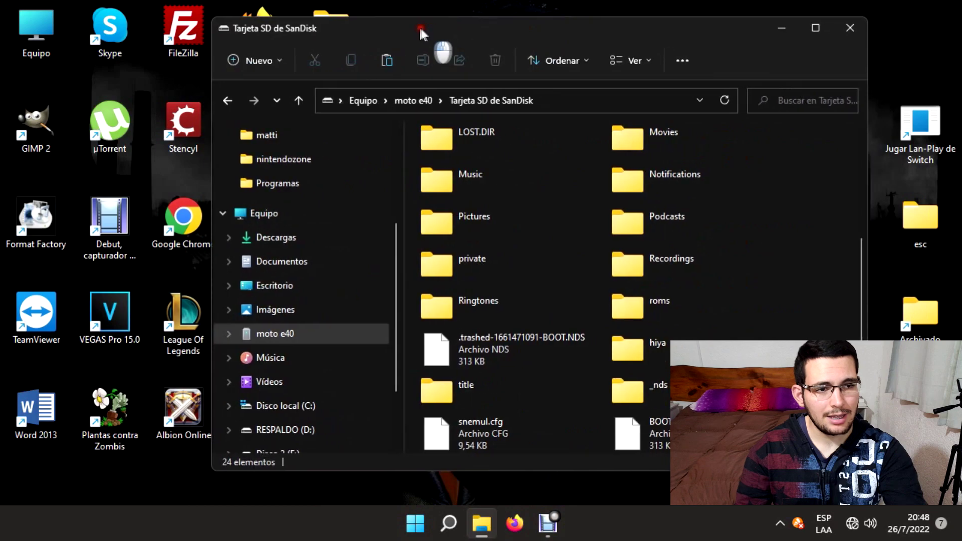
click(850, 26)
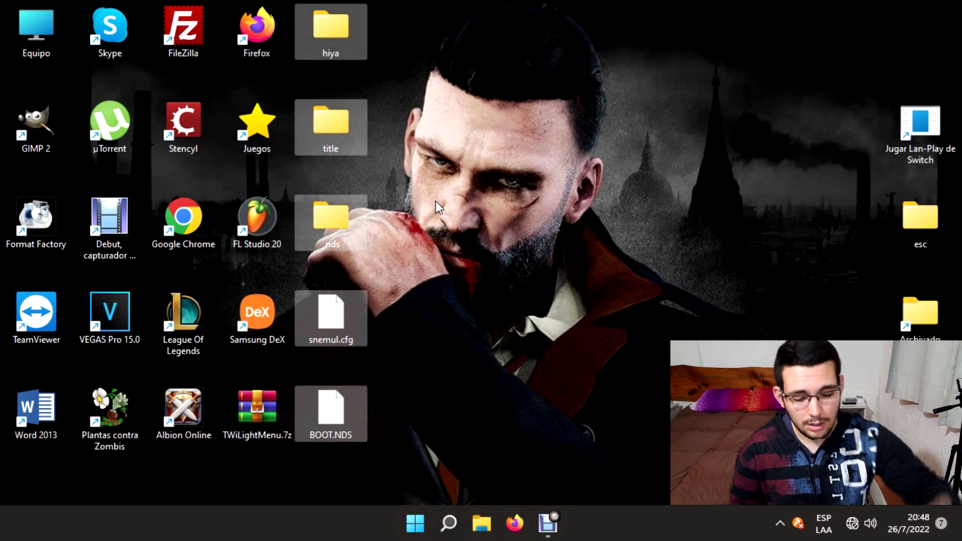
key(Delete)
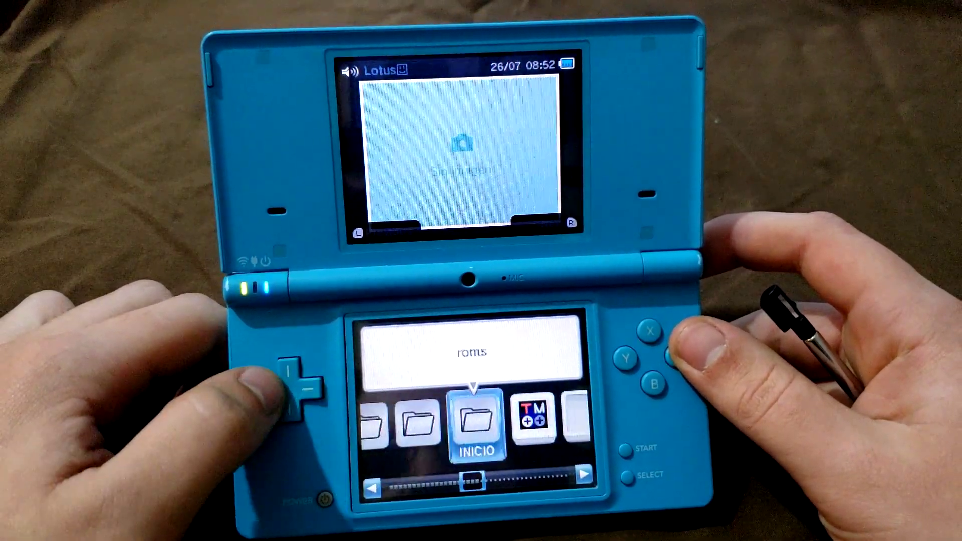
key(a)
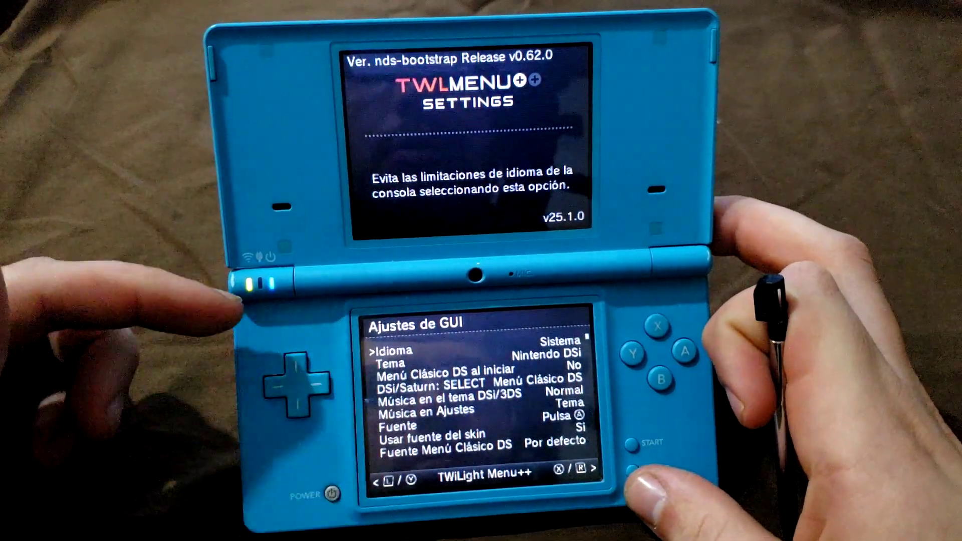
key(r)
key(r)
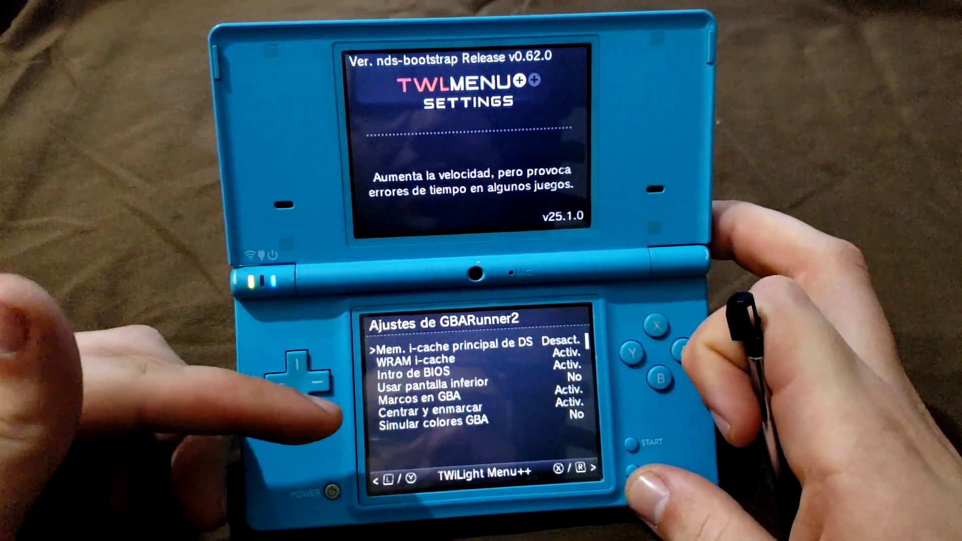